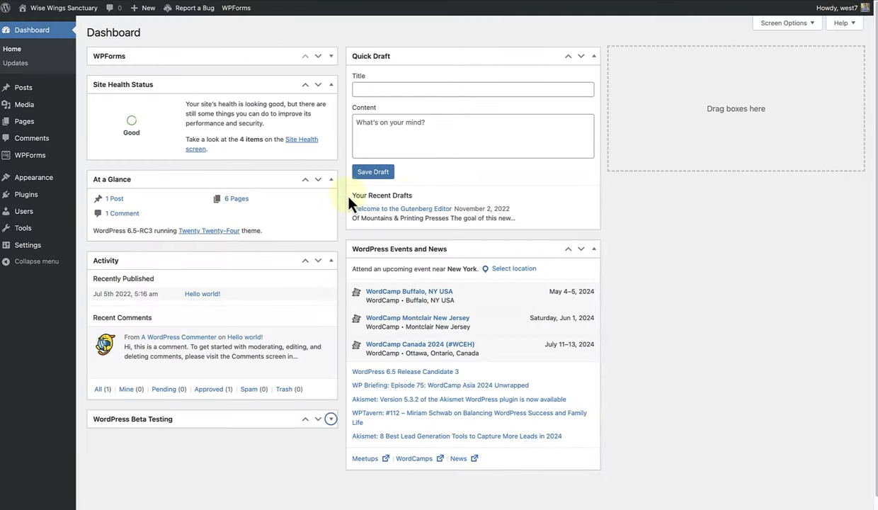
# Open the site's Pages template in the Site Editor and scroll through its image header, content and footer
pyautogui.moveTo(55, 181)
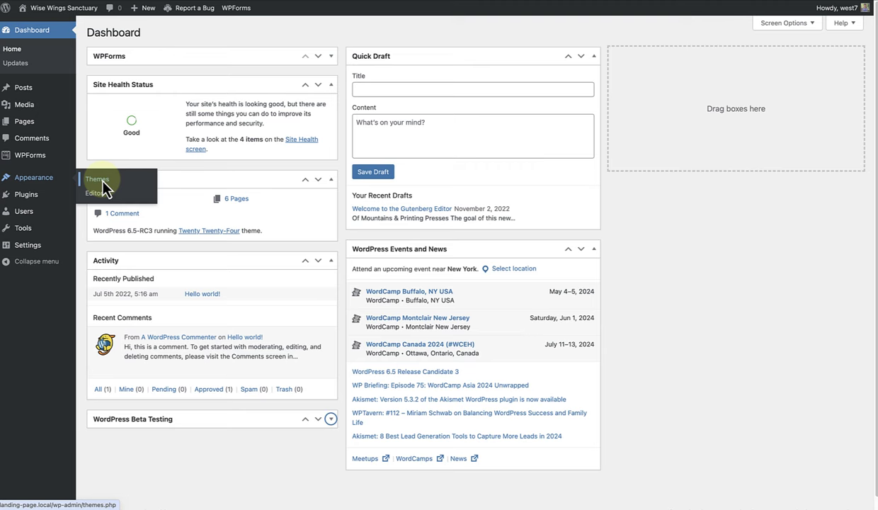
pyautogui.click(95, 197)
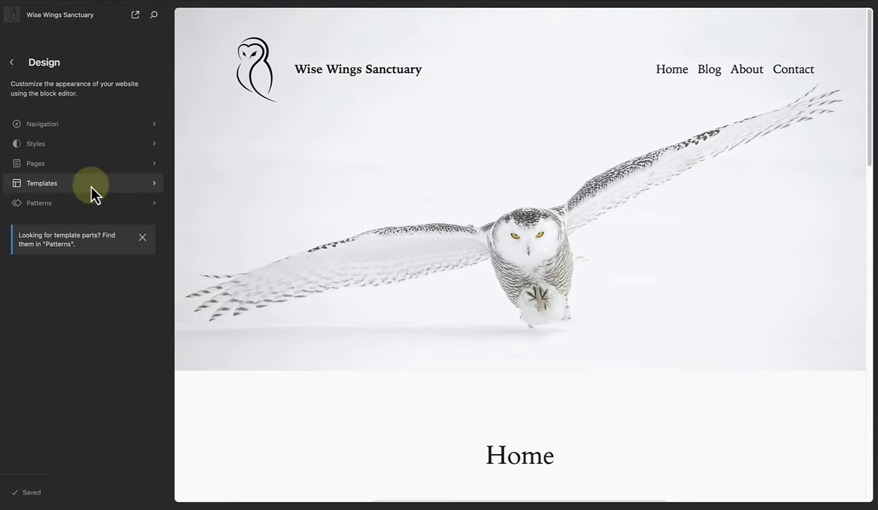
pyautogui.click(91, 187)
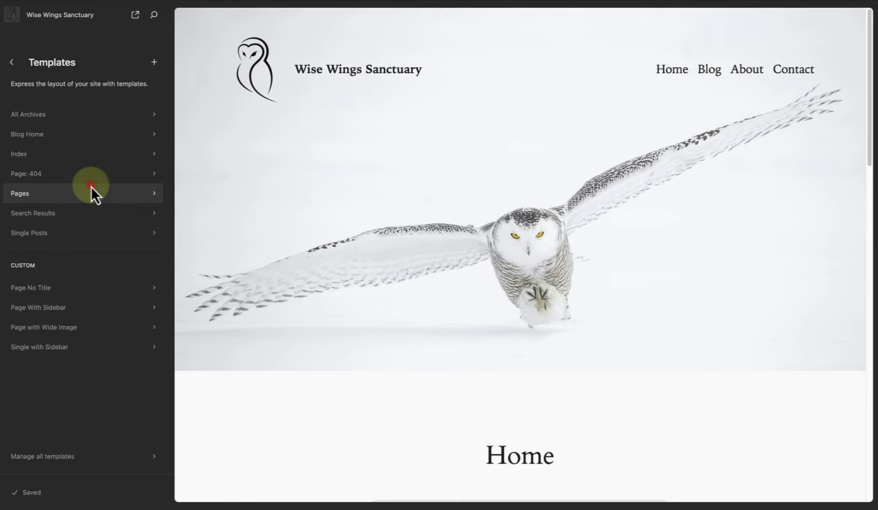
pyautogui.click(37, 196)
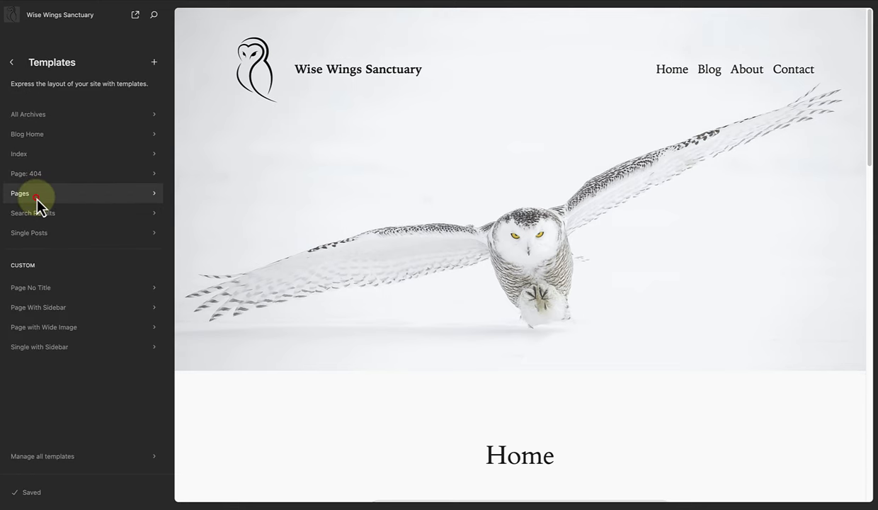
pyautogui.click(722, 198)
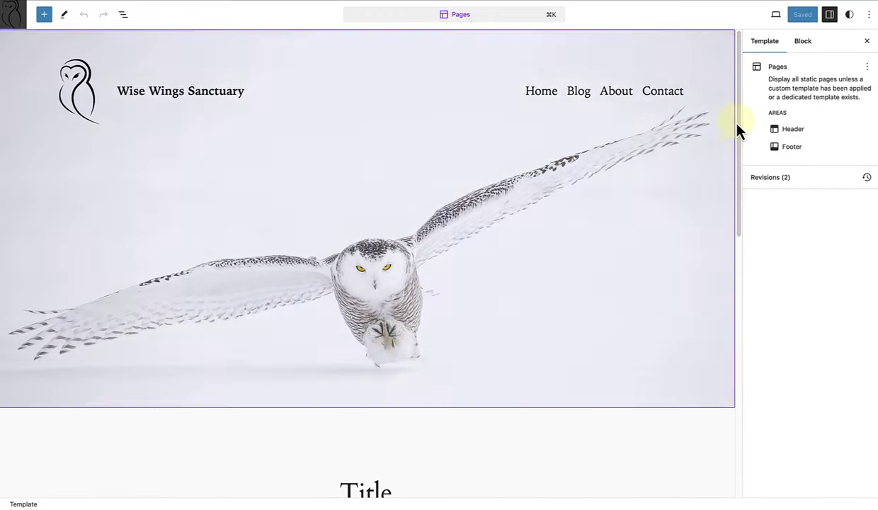
pyautogui.moveTo(739, 128)
pyautogui.mouseDown()
pyautogui.moveTo(776, 394)
pyautogui.moveTo(746, 114)
pyautogui.mouseUp()
# From the Templates list, create a new custom template named 'Contact'
pyautogui.click(12, 15)
pyautogui.click(11, 64)
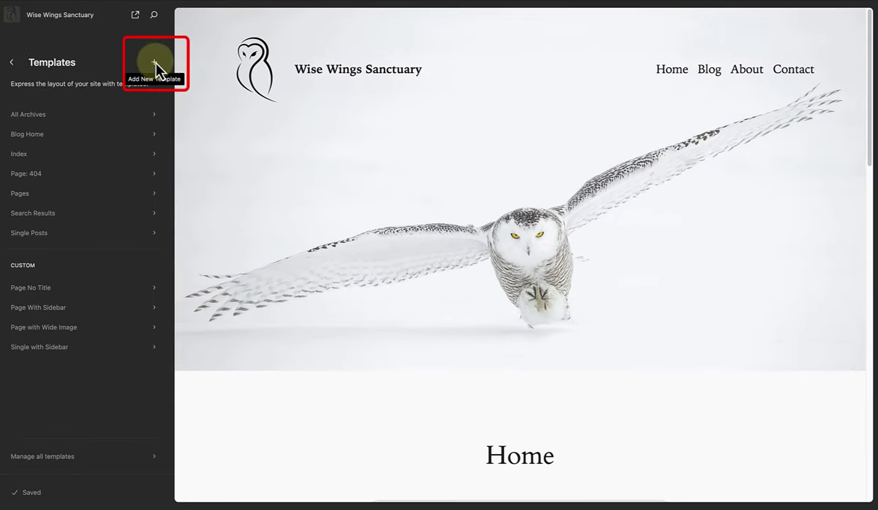
pyautogui.click(154, 64)
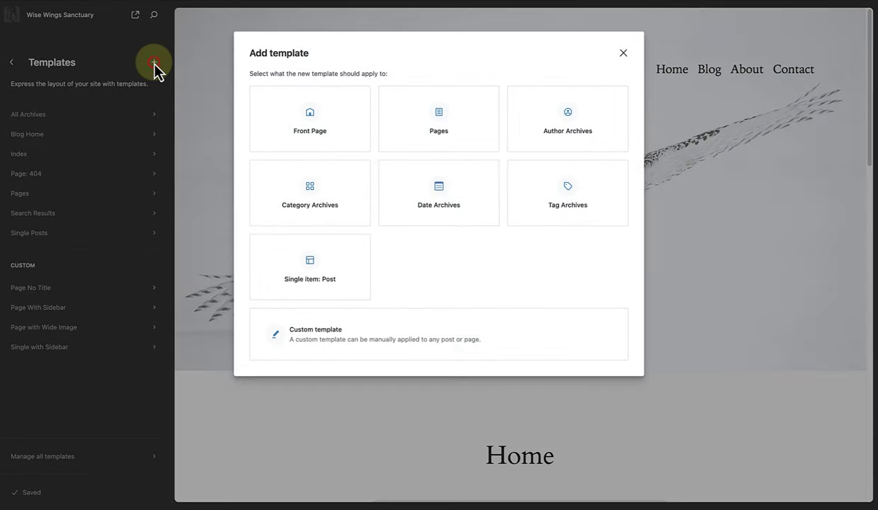
pyautogui.click(367, 336)
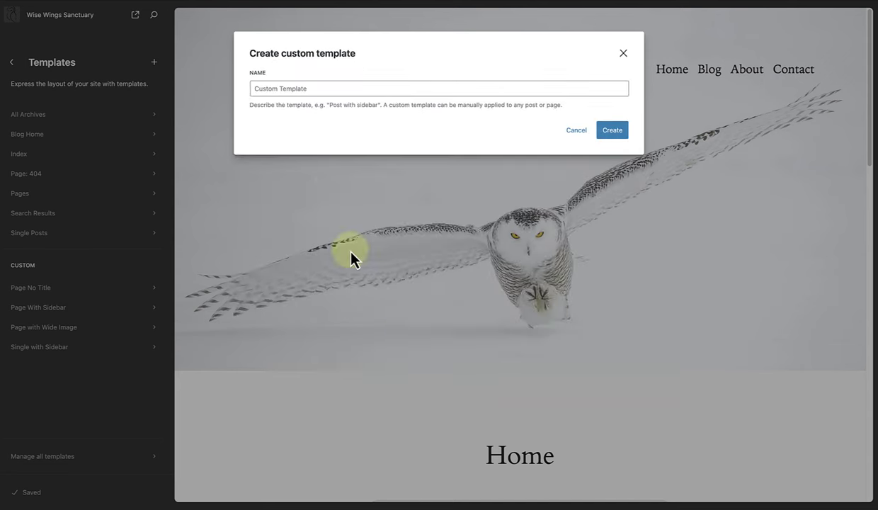
pyautogui.click(277, 90)
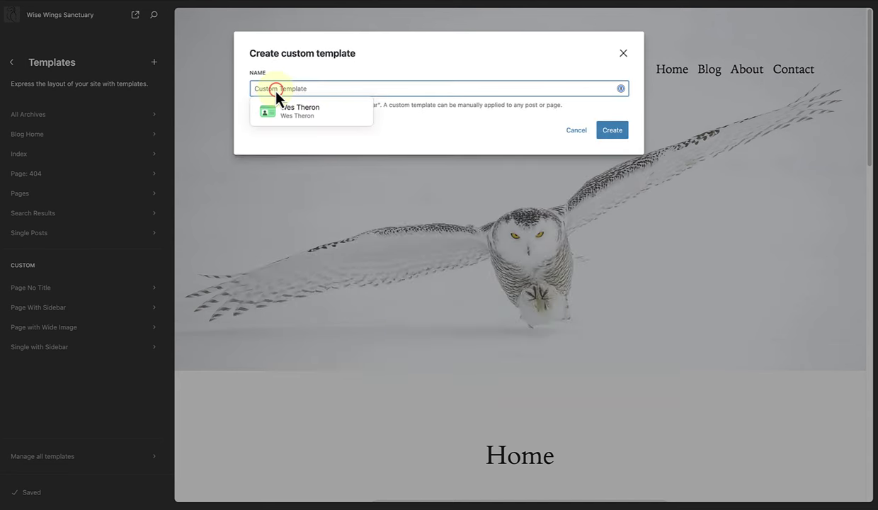
pyautogui.write('Contact')
pyautogui.click(613, 131)
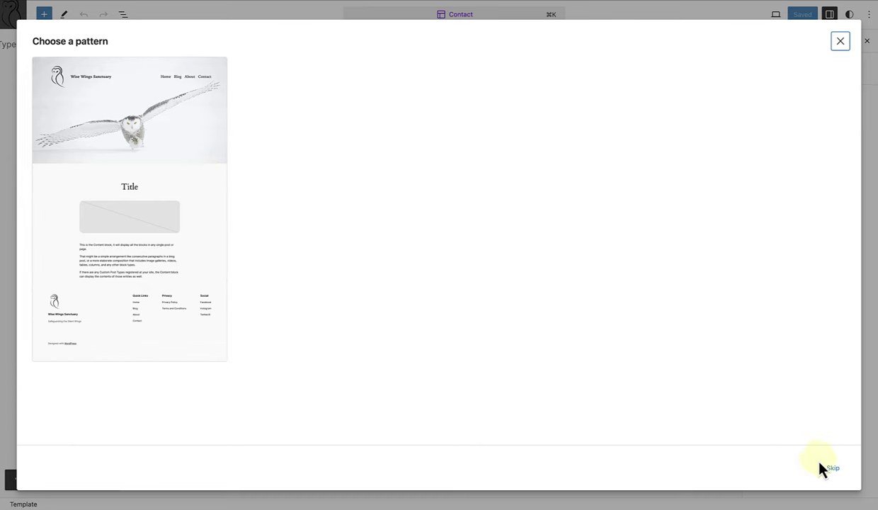
# Skip the starter pattern and scroll through the Contact template's owl header, title, content and footer
pyautogui.click(833, 472)
pyautogui.click(188, 206)
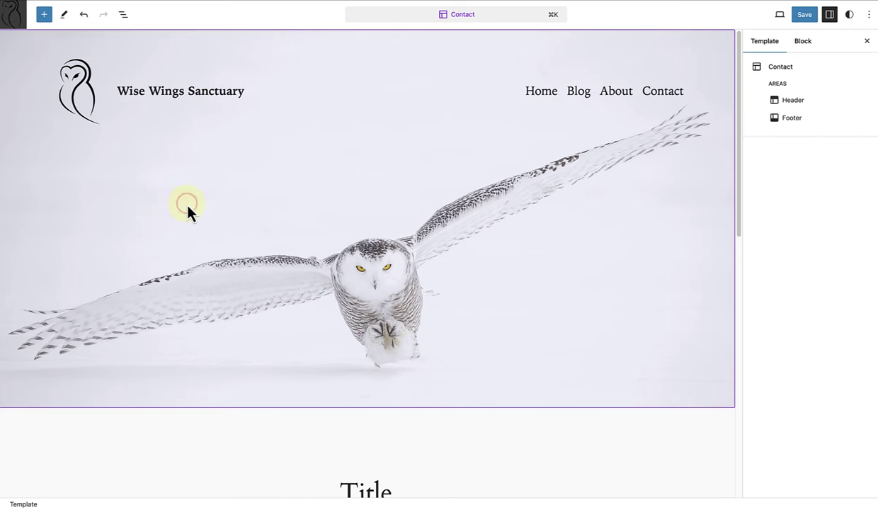
pyautogui.scroll(-5, 616, 309)
pyautogui.scroll(-4, 611, 304)
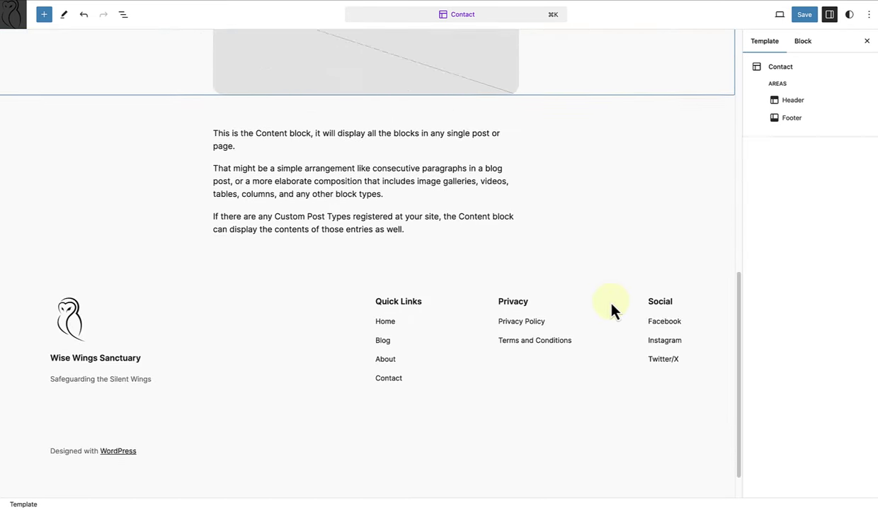
pyautogui.scroll(3, 611, 306)
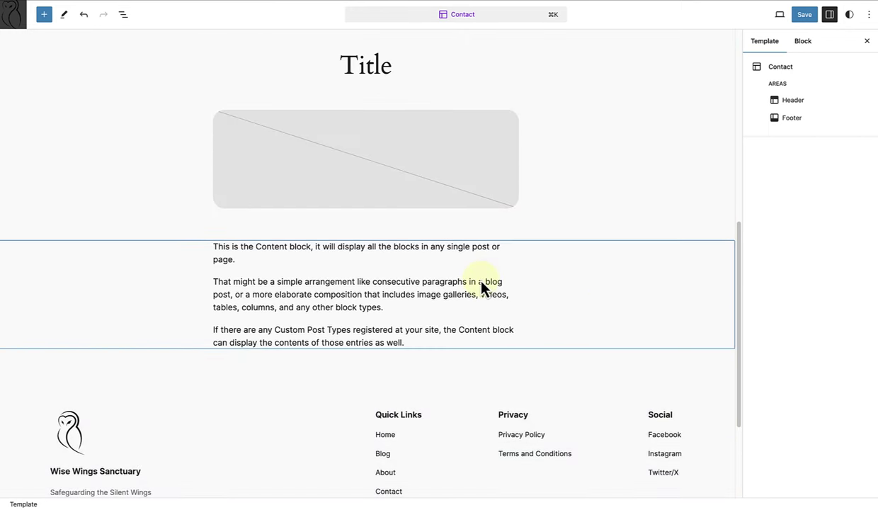
pyautogui.scroll(7, 481, 285)
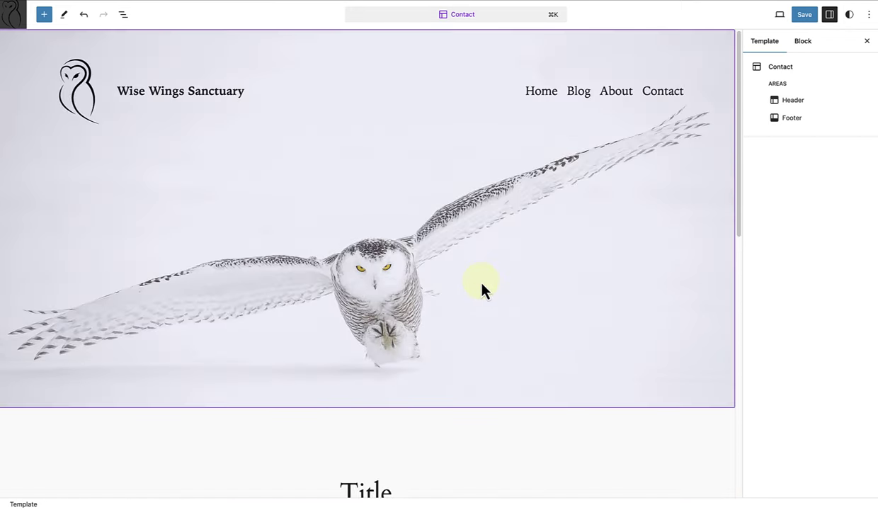
# Replace the Contact template's owl image header with the plain Header template part and save
pyautogui.click(37, 49)
pyautogui.click(123, 14)
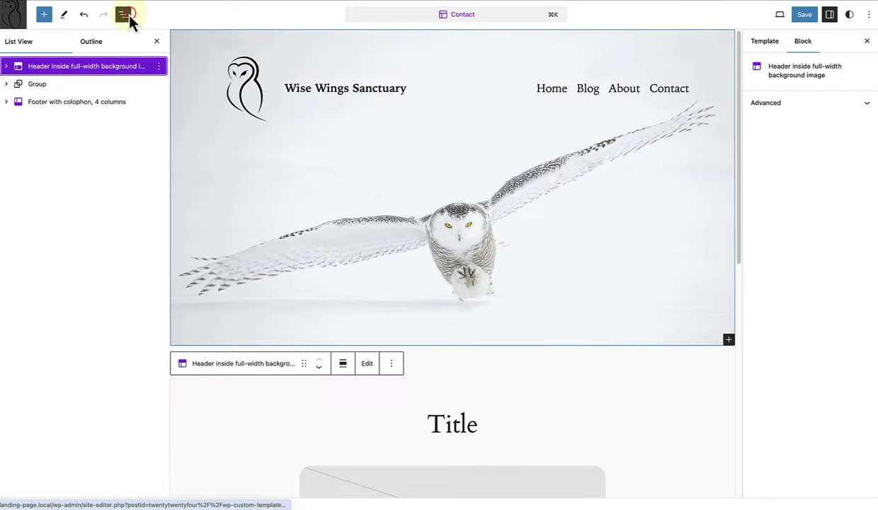
pyautogui.click(159, 67)
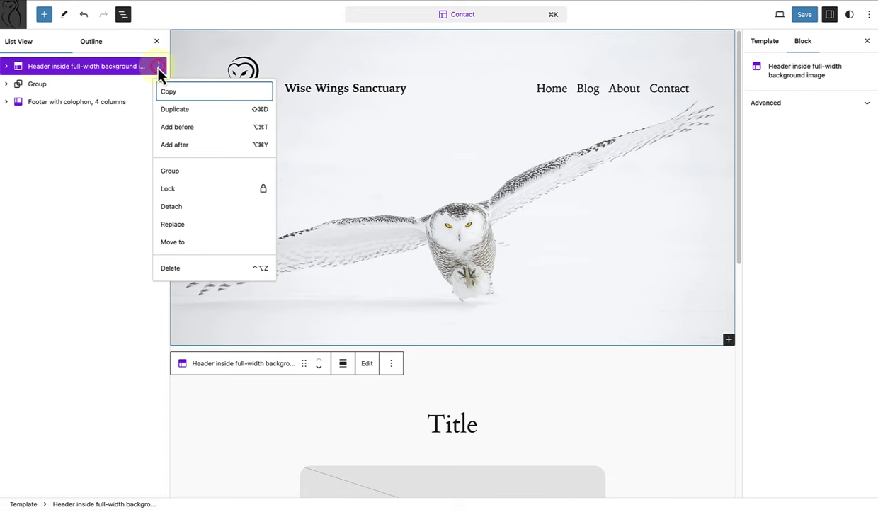
pyautogui.click(173, 222)
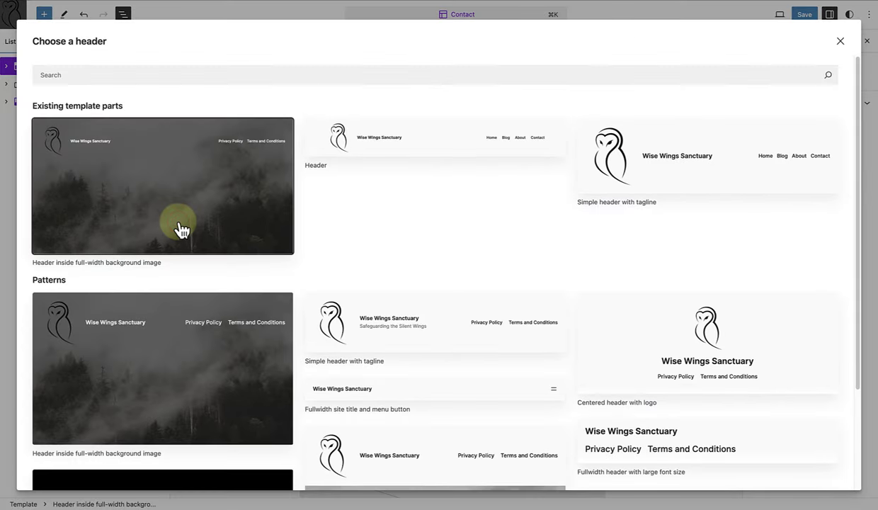
pyautogui.click(429, 143)
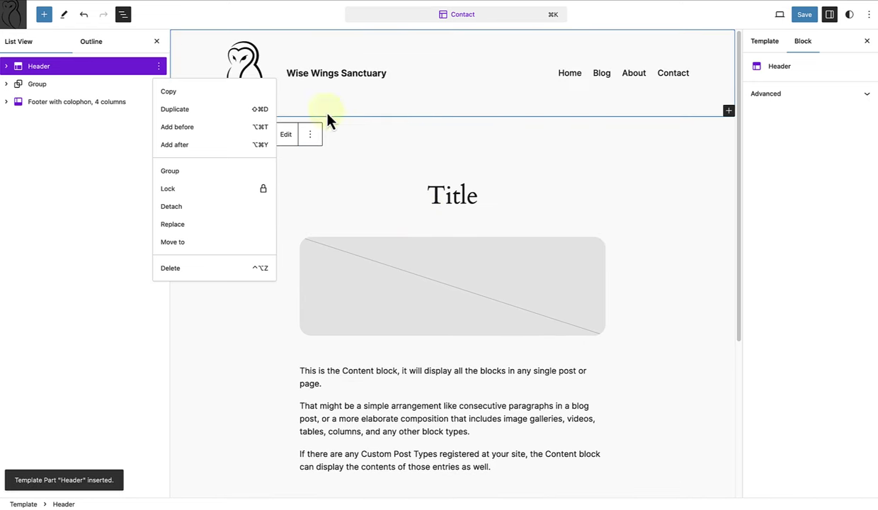
pyautogui.click(156, 41)
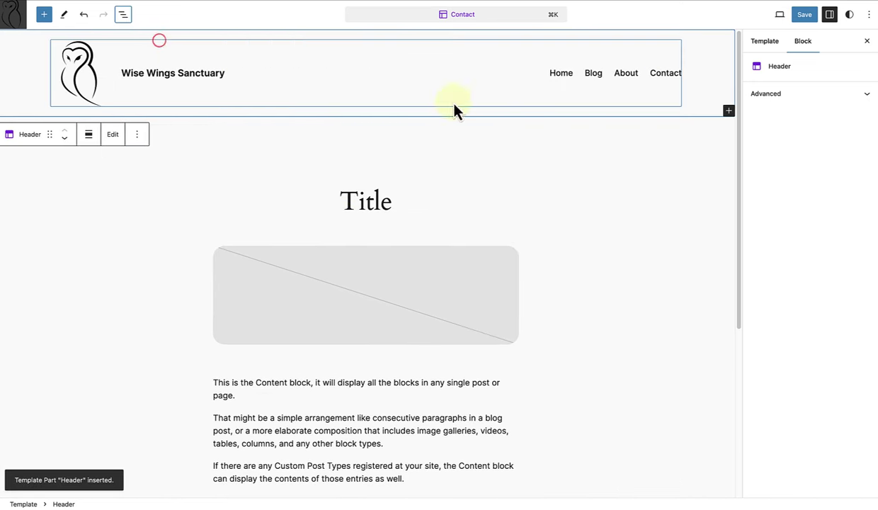
pyautogui.click(736, 73)
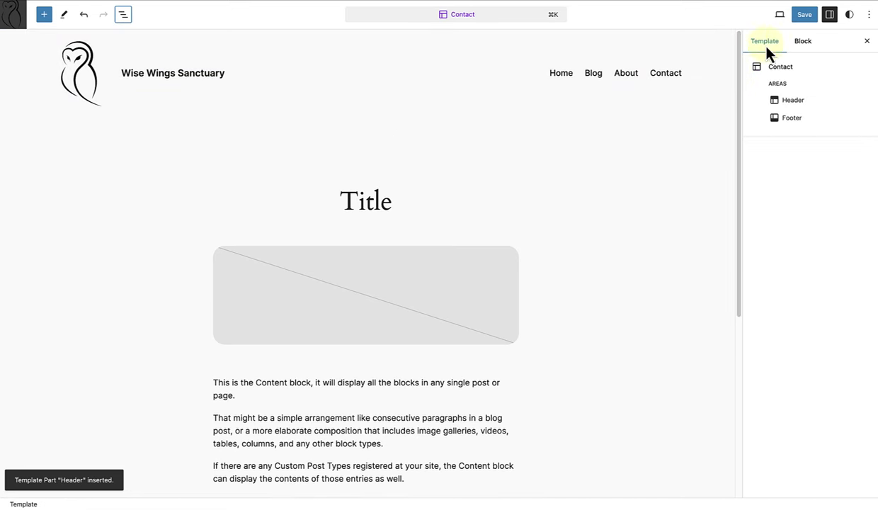
pyautogui.click(798, 21)
# Confirm the template save, then leave the Site Editor for the admin All Pages list
pyautogui.click(798, 22)
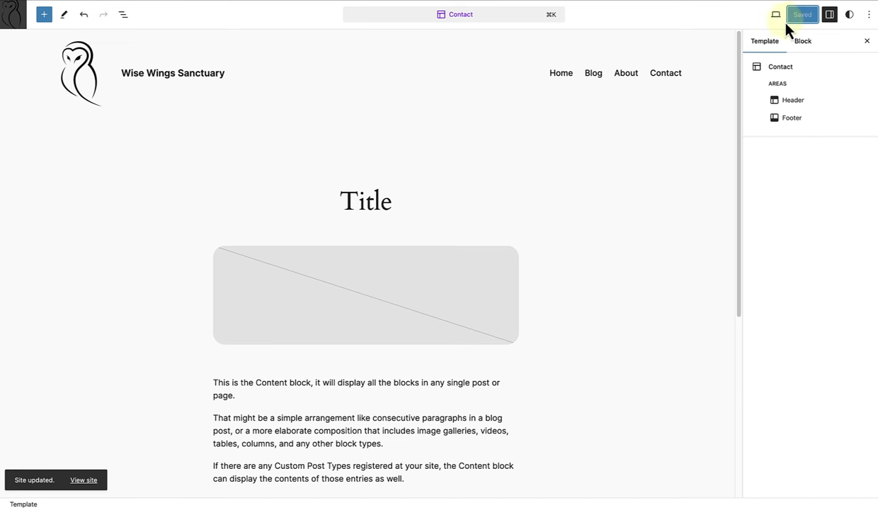
pyautogui.click(19, 21)
pyautogui.click(20, 26)
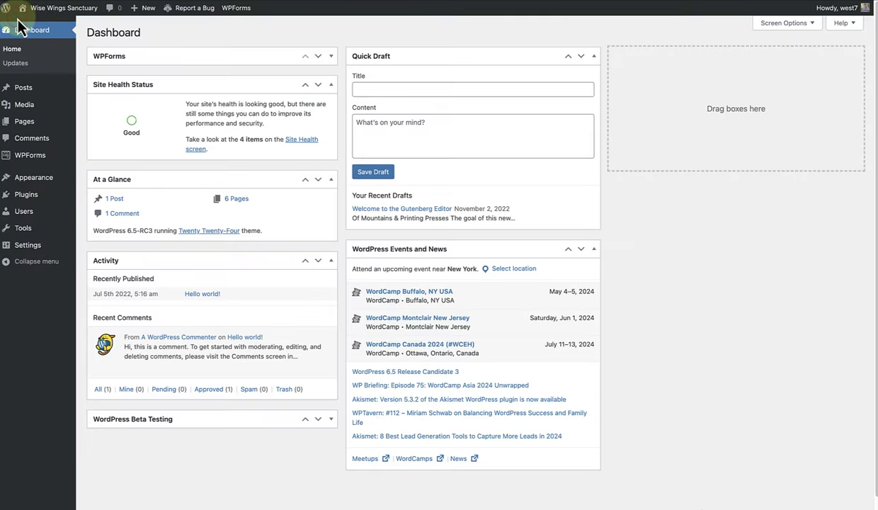
pyautogui.click(27, 127)
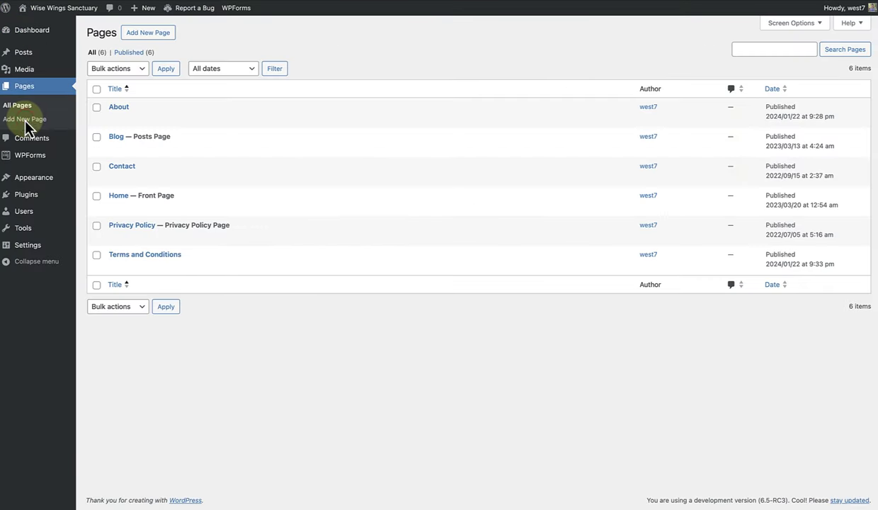
# Swap the Contact page's template from Pages to Contact and update the page
pyautogui.click(121, 167)
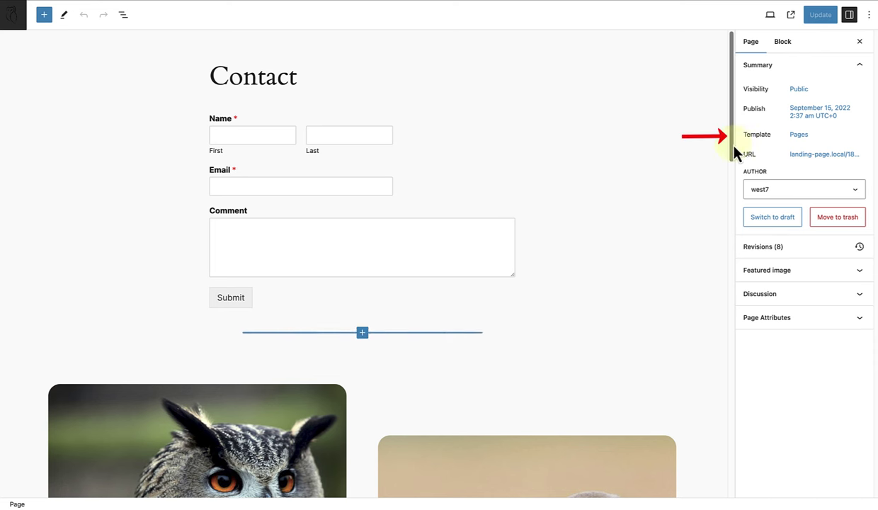
pyautogui.click(800, 136)
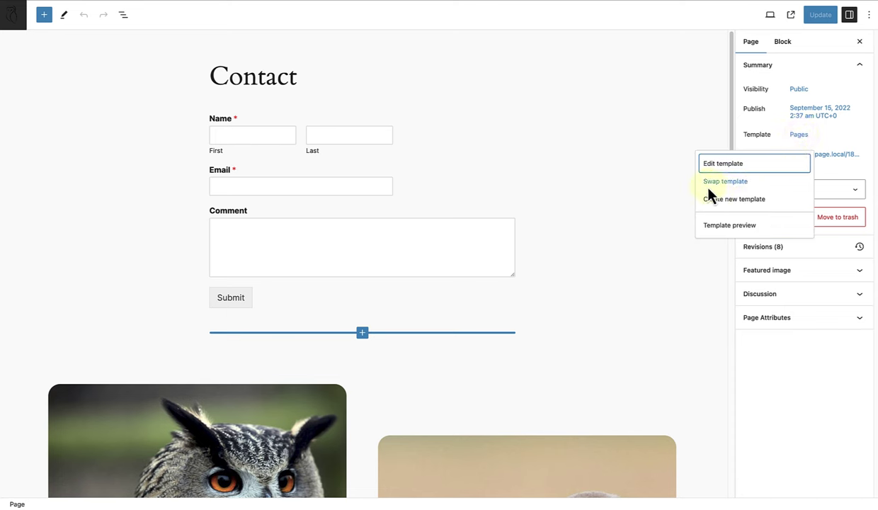
pyautogui.click(743, 185)
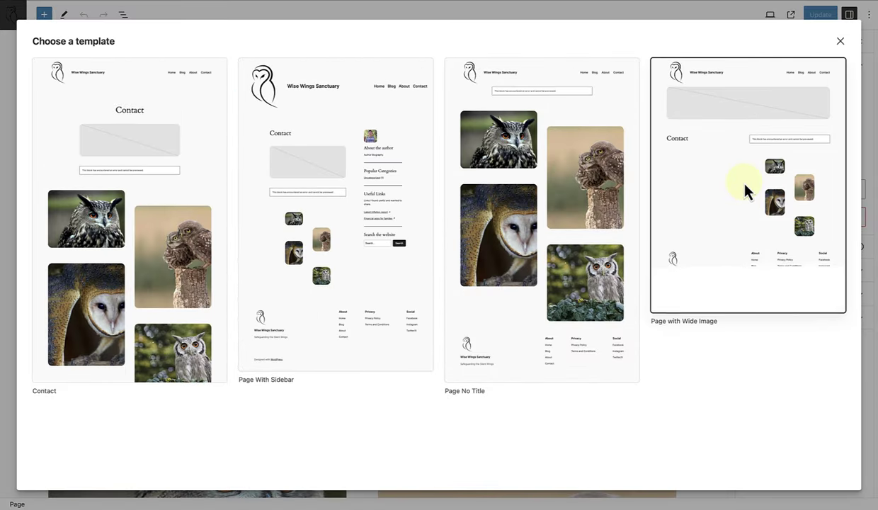
pyautogui.click(137, 221)
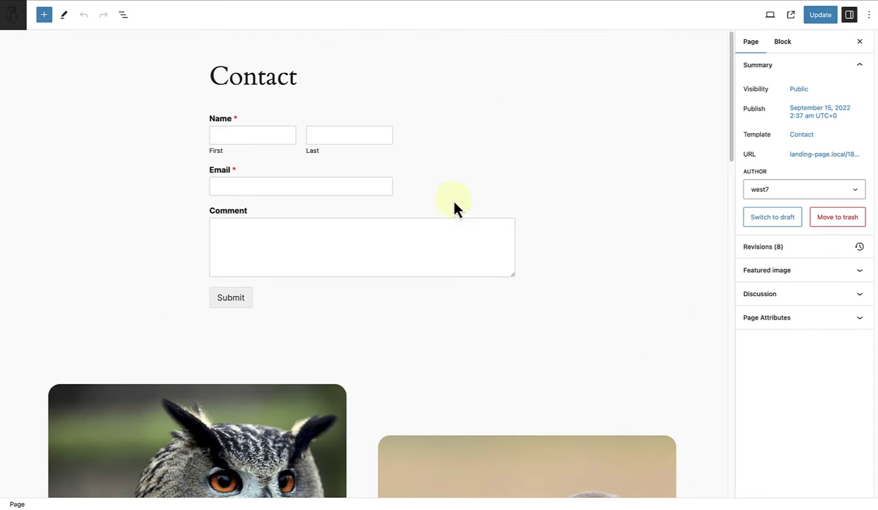
pyautogui.click(819, 14)
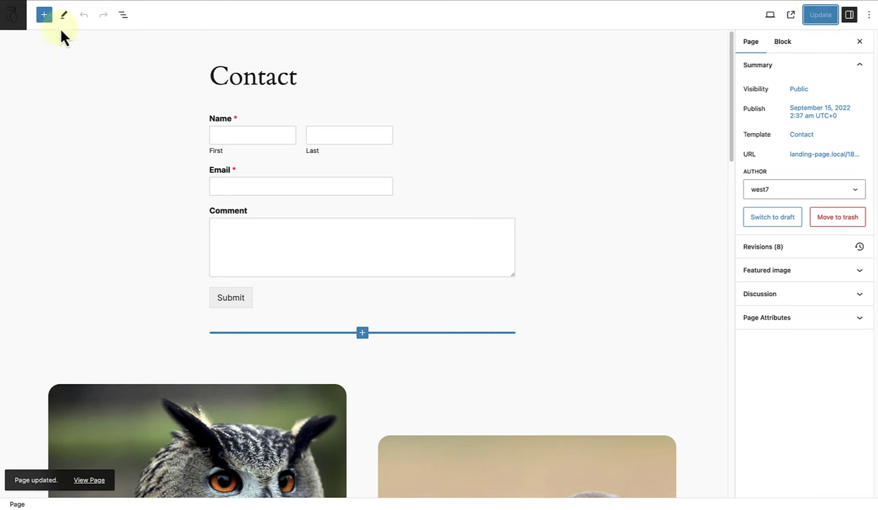
pyautogui.click(17, 15)
# View the live homepage, then open the live Contact page and review its plain header and form
pyautogui.click(36, 10)
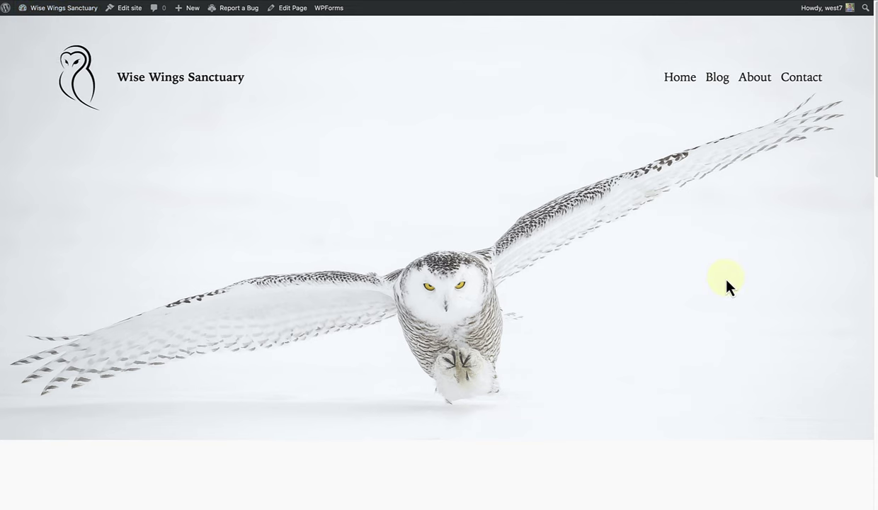
pyautogui.scroll(-5, 727, 280)
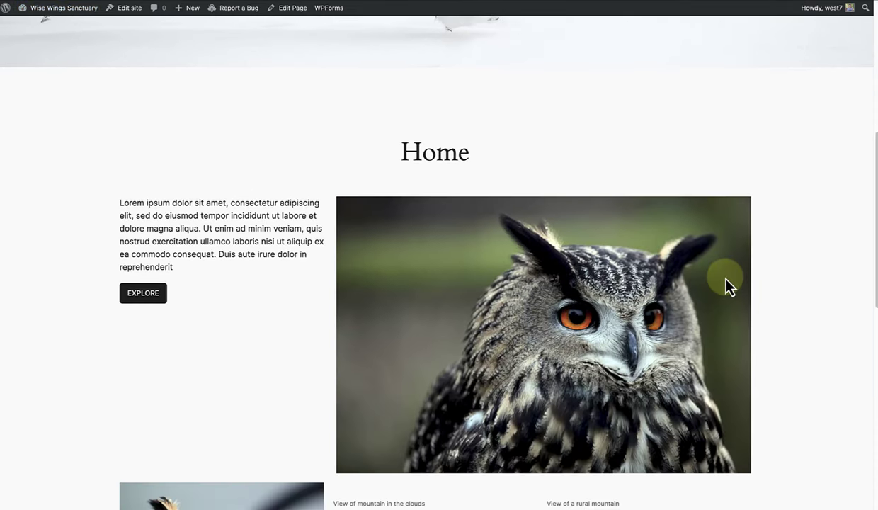
pyautogui.scroll(5, 724, 279)
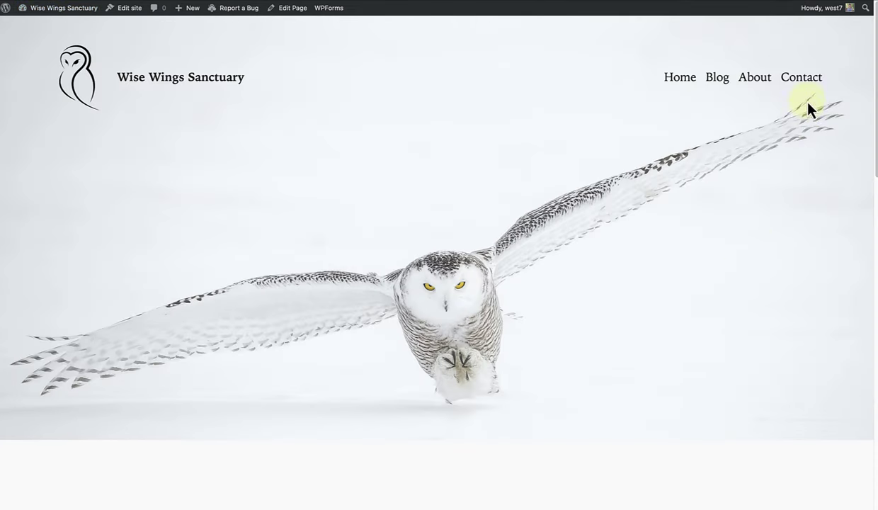
pyautogui.click(801, 78)
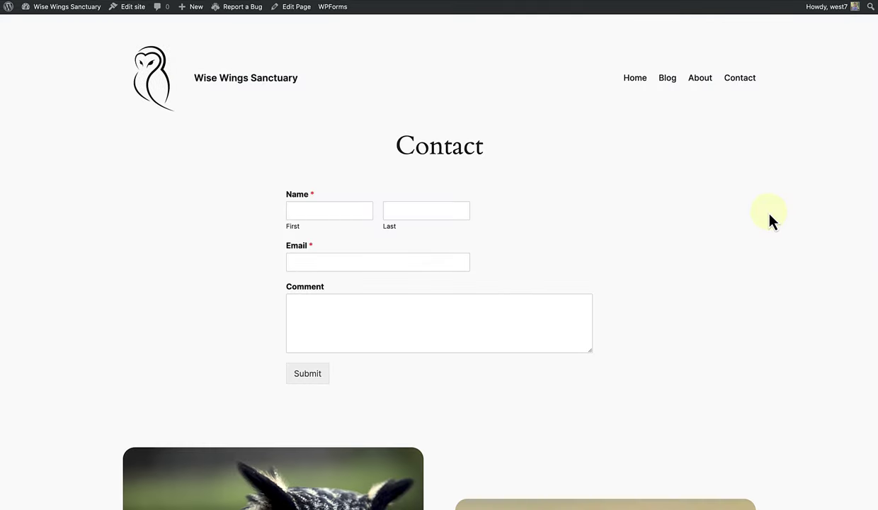
pyautogui.scroll(-8, 771, 220)
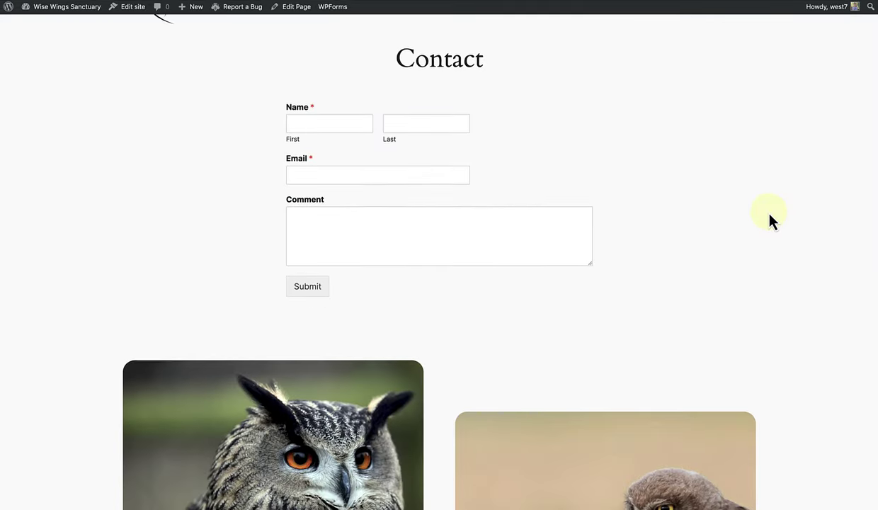
pyautogui.scroll(-10, 771, 220)
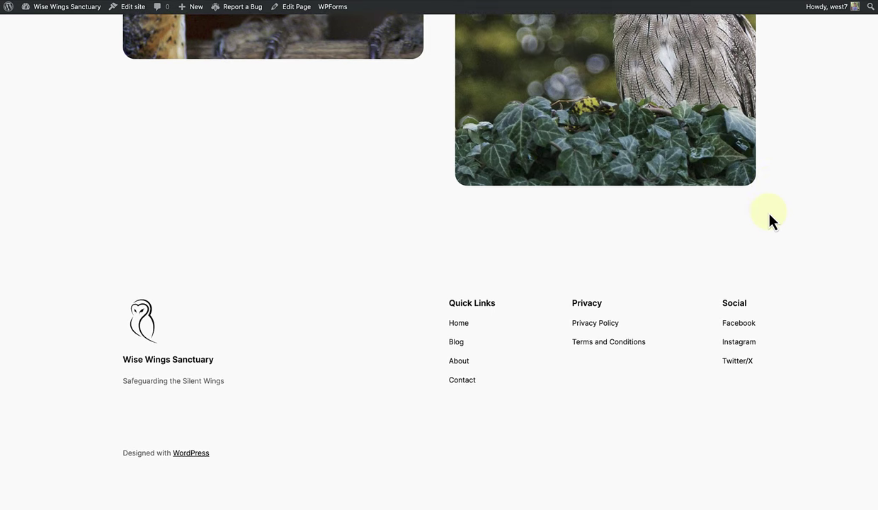
pyautogui.scroll(10, 771, 220)
pyautogui.scroll(5, 771, 220)
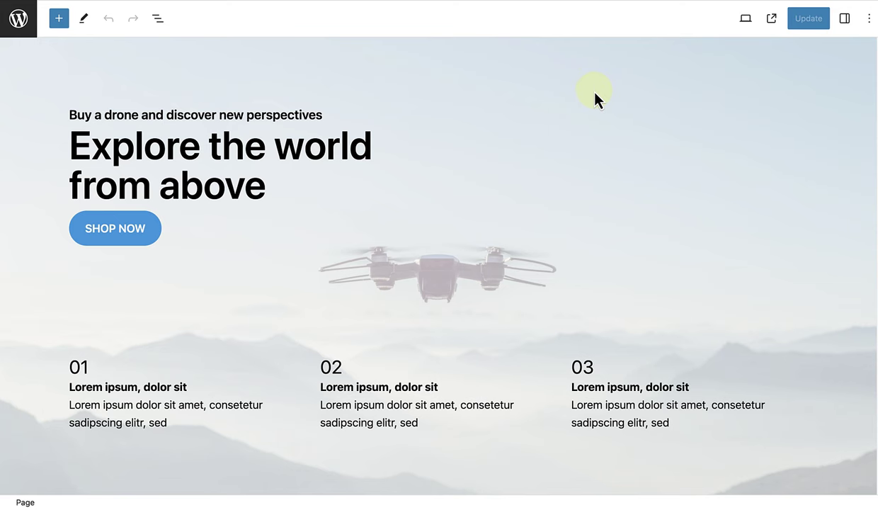
# Preview the Drone landing page live with its header and footer, then return to Pages
pyautogui.scroll(3, 601, 118)
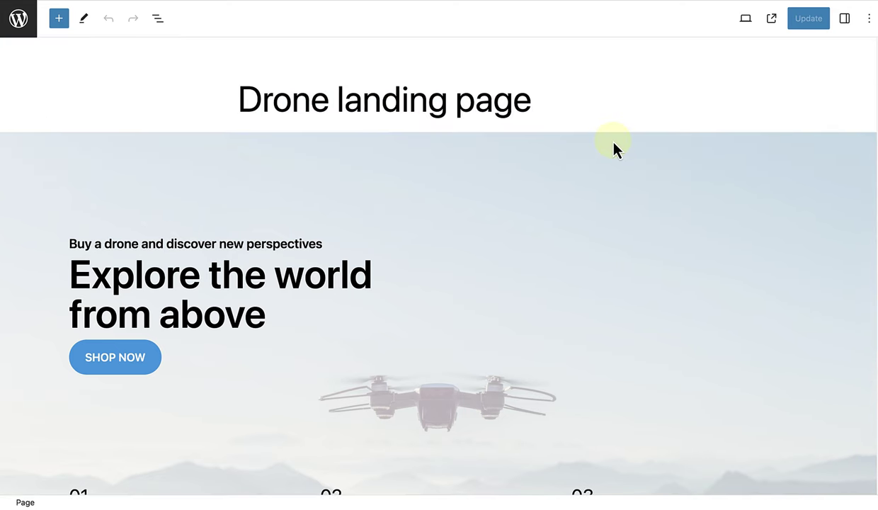
pyautogui.click(844, 19)
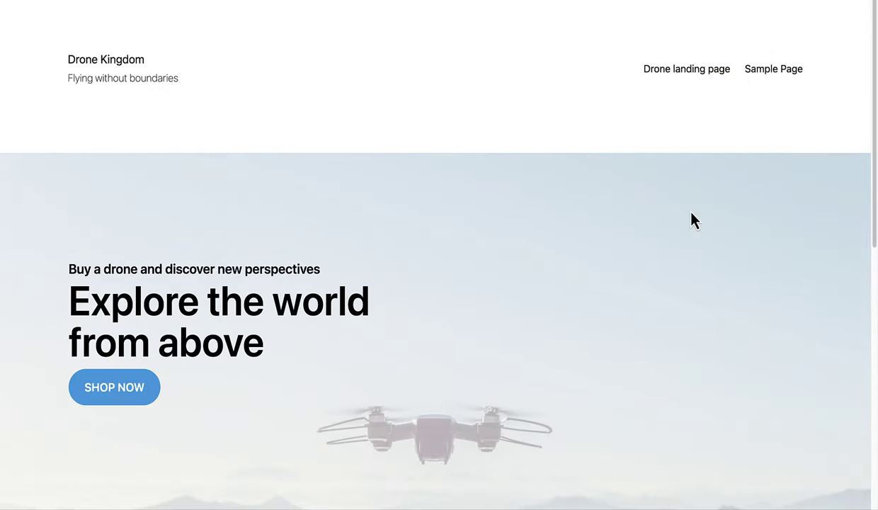
pyautogui.scroll(-7, 691, 213)
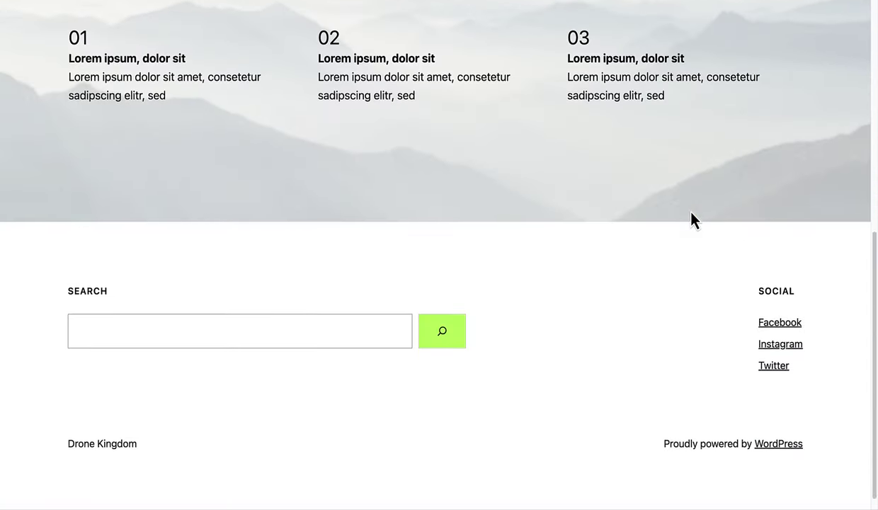
pyautogui.scroll(5, 692, 220)
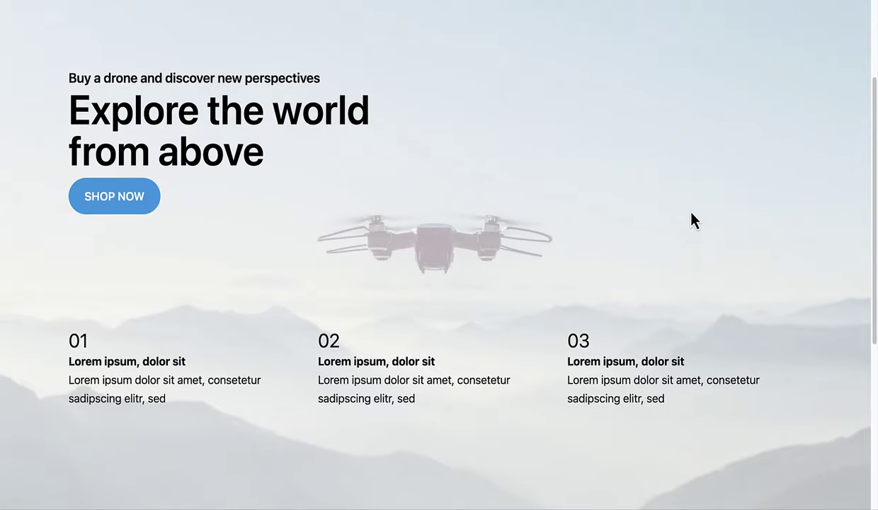
pyautogui.scroll(3, 692, 220)
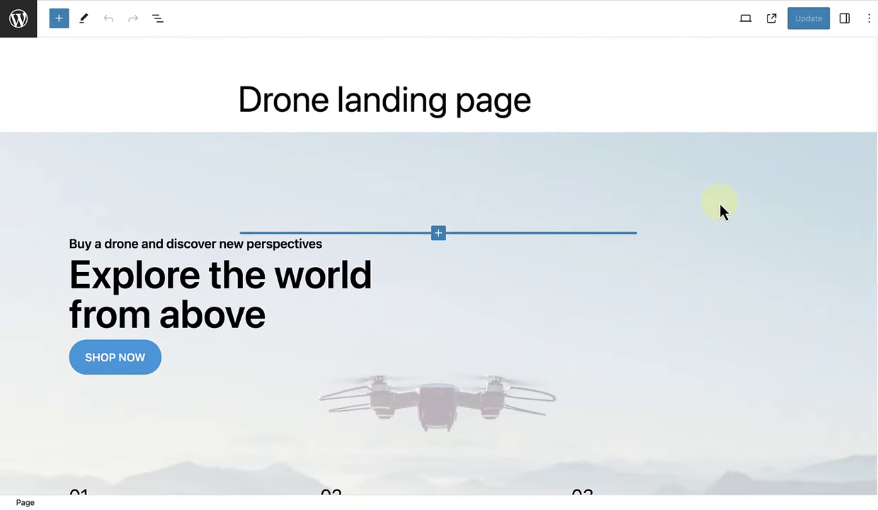
pyautogui.scroll(-3, 720, 211)
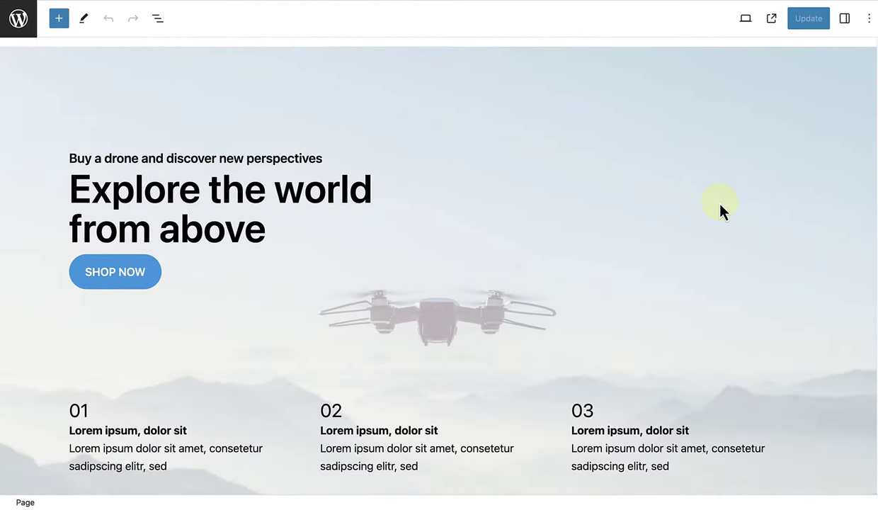
pyautogui.scroll(-1, 721, 207)
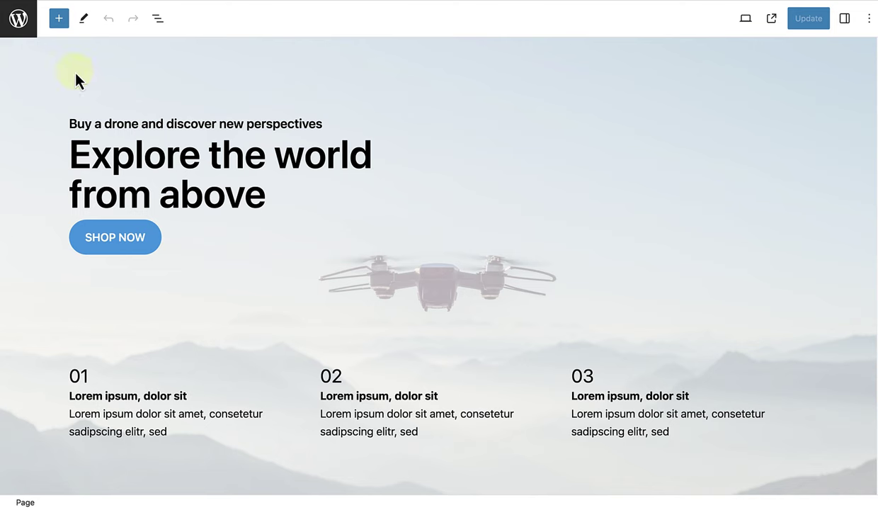
pyautogui.click(22, 24)
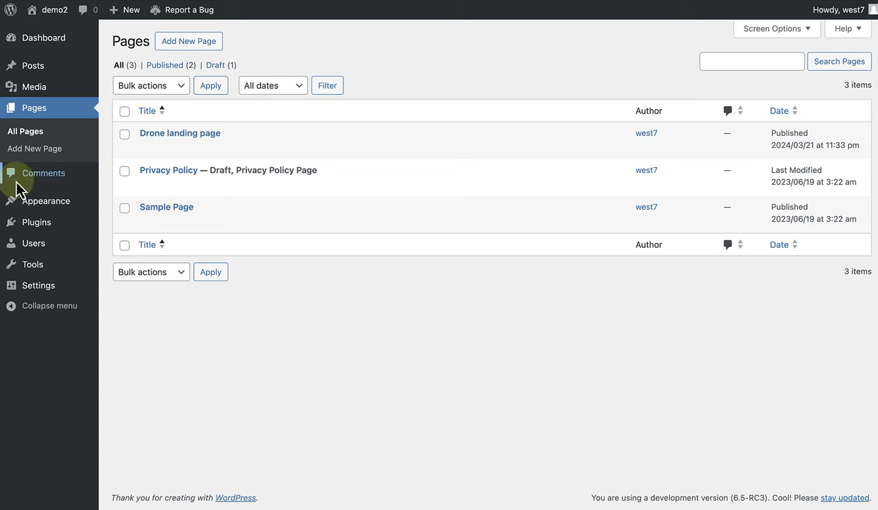
# In Site Editor Templates, start a custom template and name it 'Drone landing page'
pyautogui.moveTo(28, 203)
pyautogui.click(122, 221)
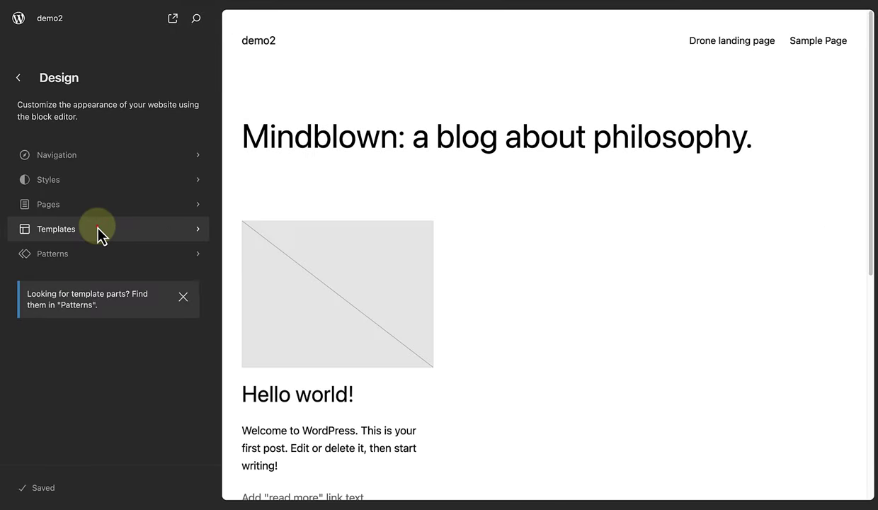
pyautogui.click(99, 230)
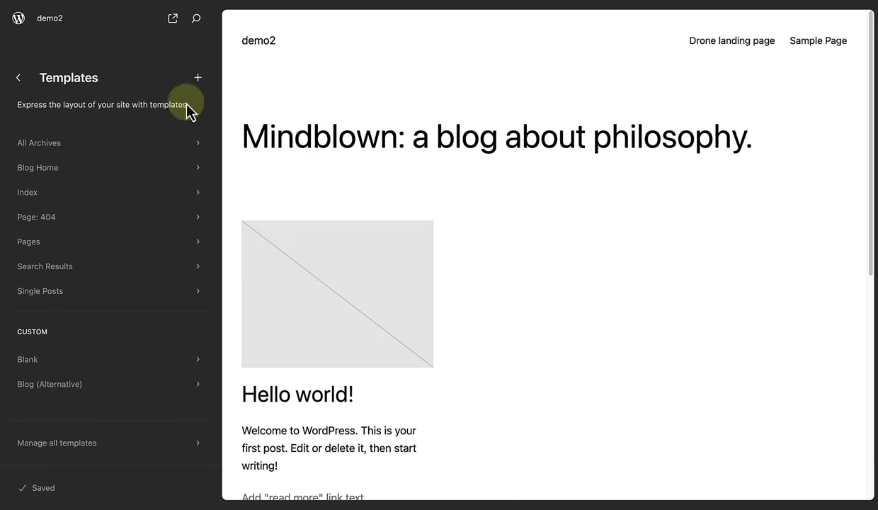
pyautogui.click(198, 78)
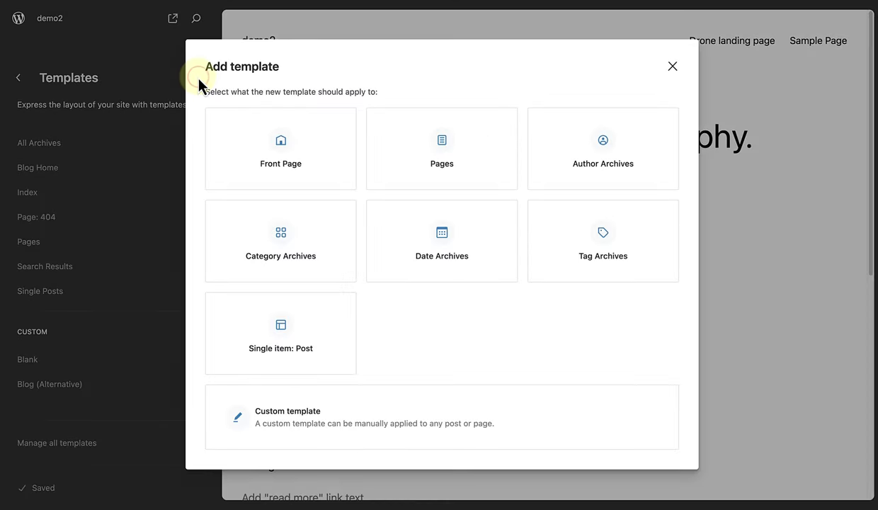
pyautogui.click(358, 397)
pyautogui.click(226, 120)
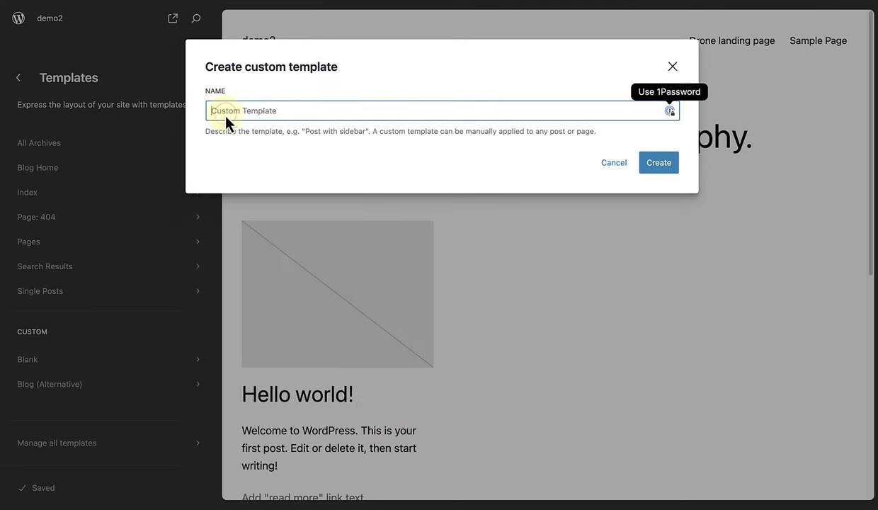
pyautogui.write('Drone landing page')
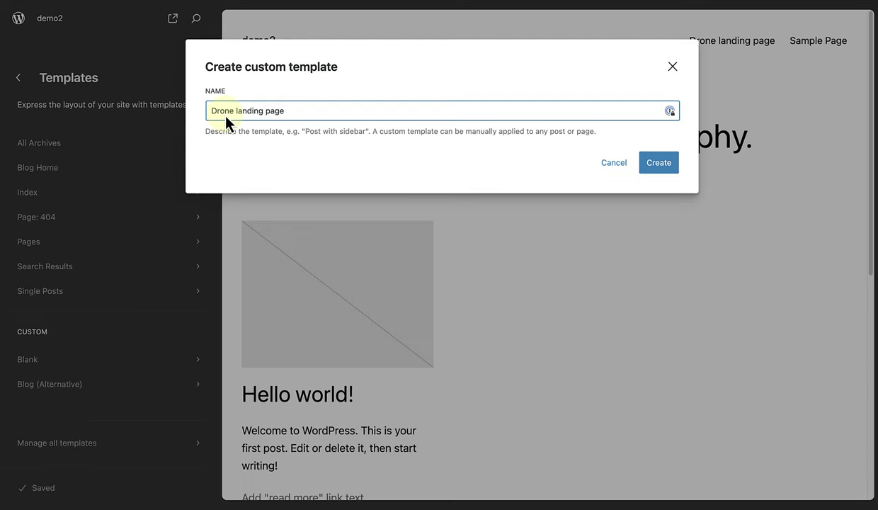
# Create the Drone landing page template, skipping the welcome guide and starter pattern, then click into the blank canvas
pyautogui.click(657, 163)
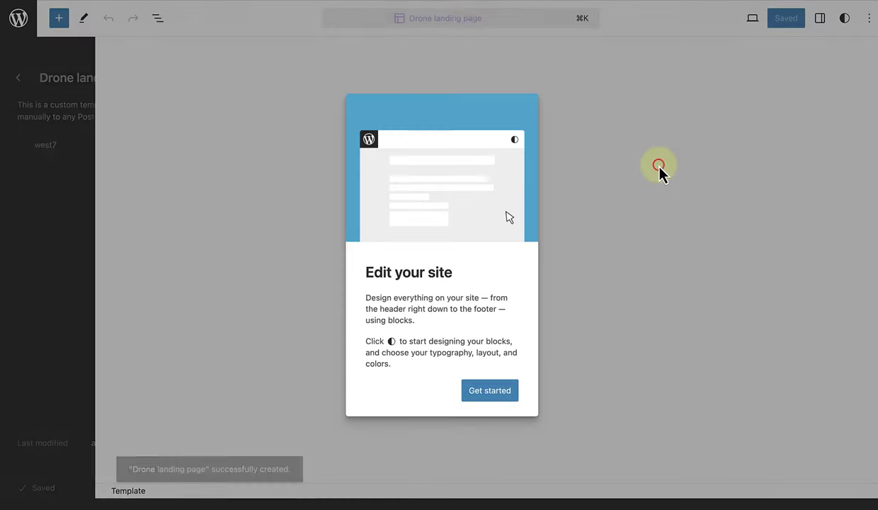
pyautogui.click(480, 394)
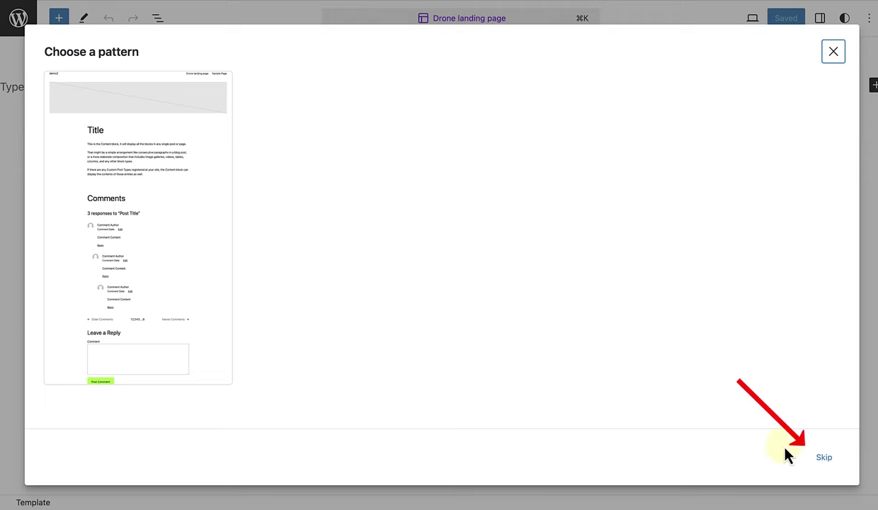
pyautogui.click(824, 458)
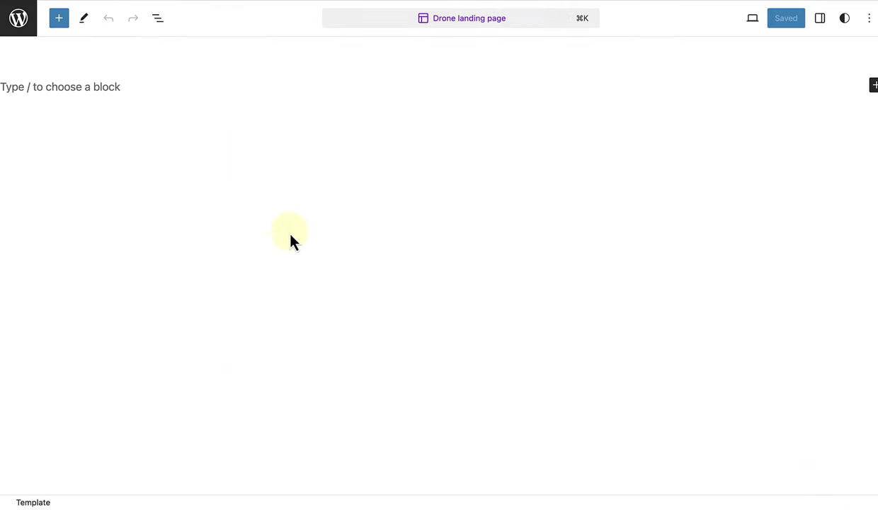
pyautogui.click(151, 138)
# Insert a Content block, via /content, as the Drone landing page template's only block
pyautogui.click(45, 94)
pyautogui.click(15, 74)
pyautogui.write('/c')
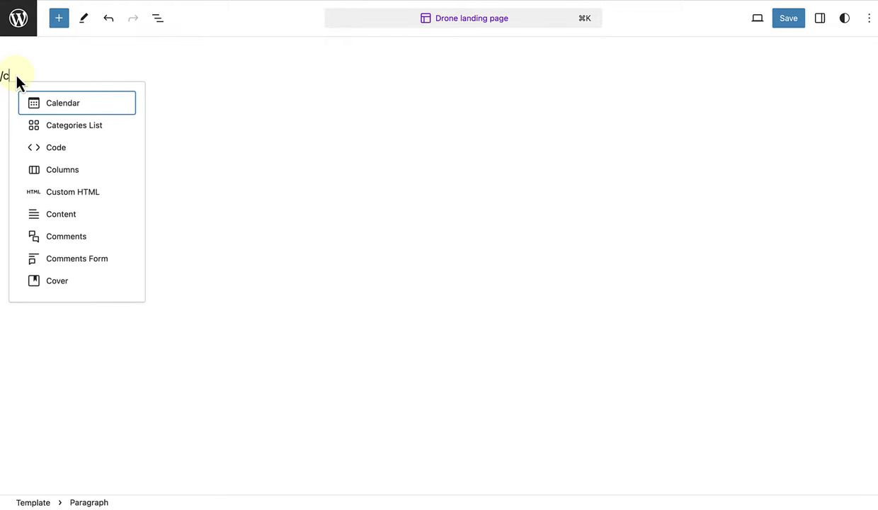
pyautogui.write('ontent')
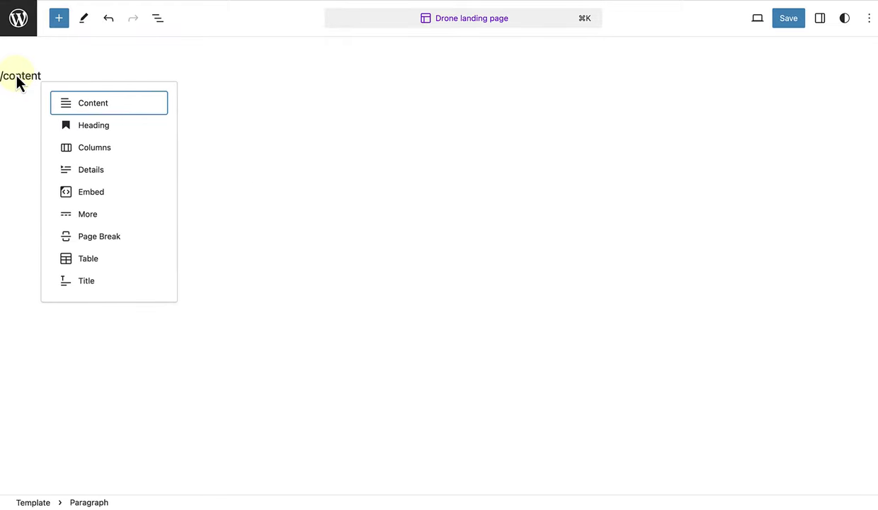
pyautogui.click(78, 103)
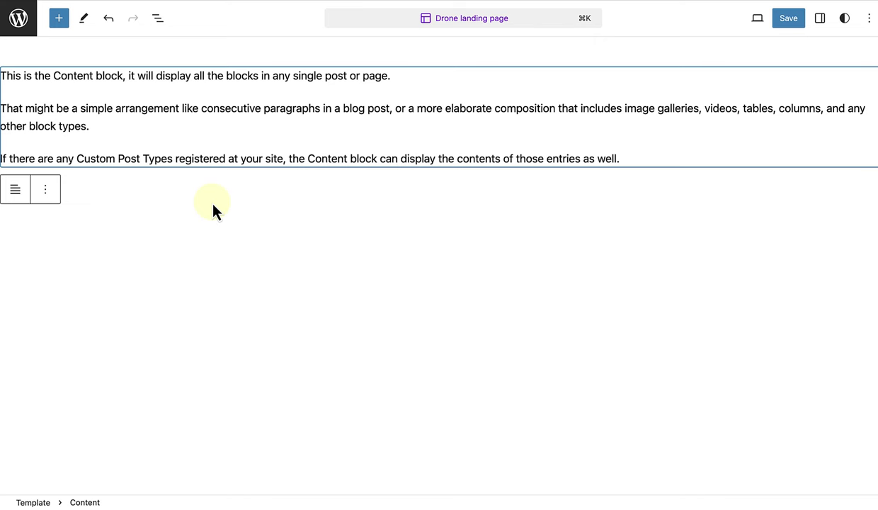
# Save the template changes and exit to the WordPress dashboard
pyautogui.click(780, 24)
pyautogui.click(780, 25)
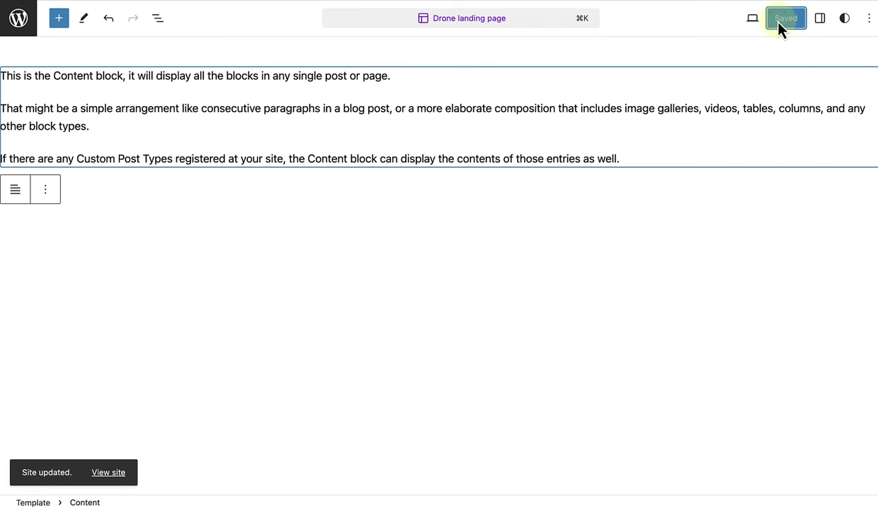
pyautogui.click(18, 26)
# Open the Drone landing page and swap its template to 'Drone landing page'
pyautogui.click(18, 27)
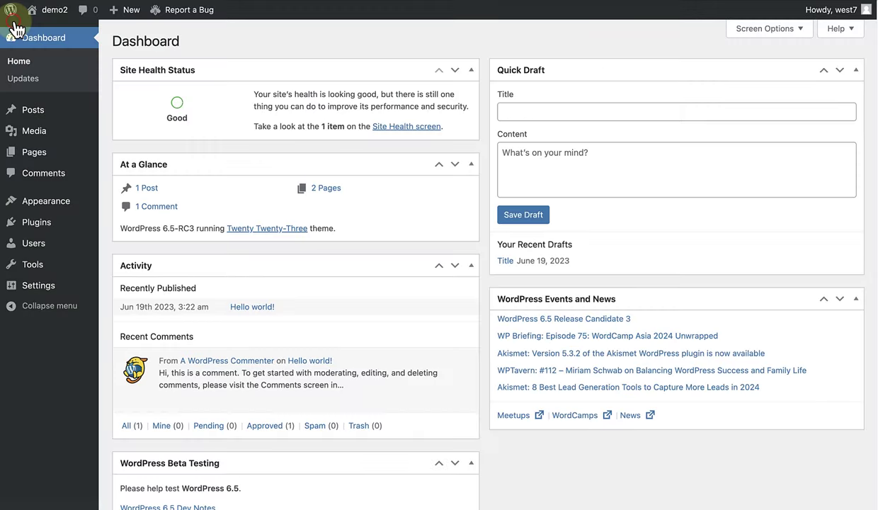
pyautogui.click(26, 156)
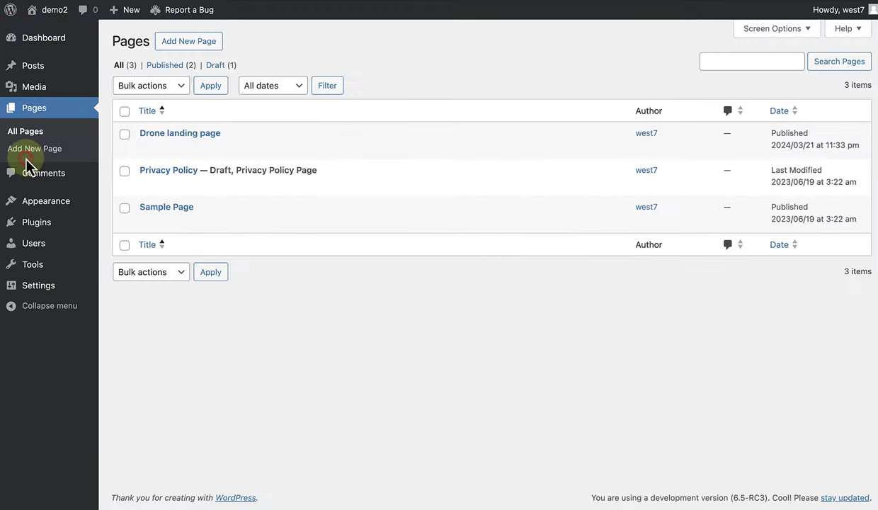
pyautogui.click(174, 134)
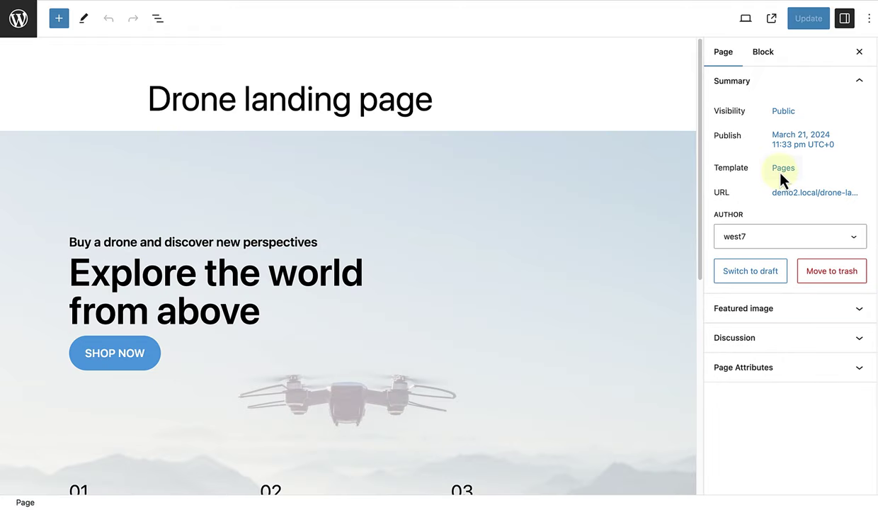
pyautogui.click(781, 173)
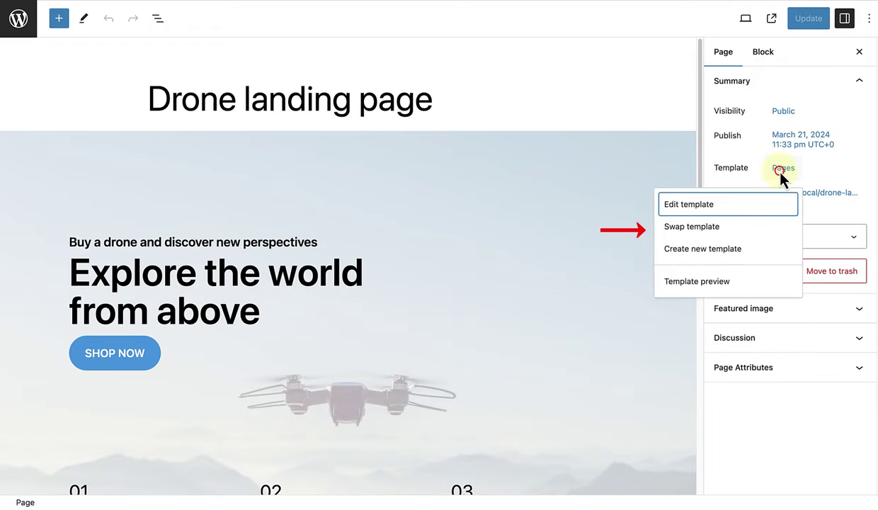
pyautogui.click(693, 227)
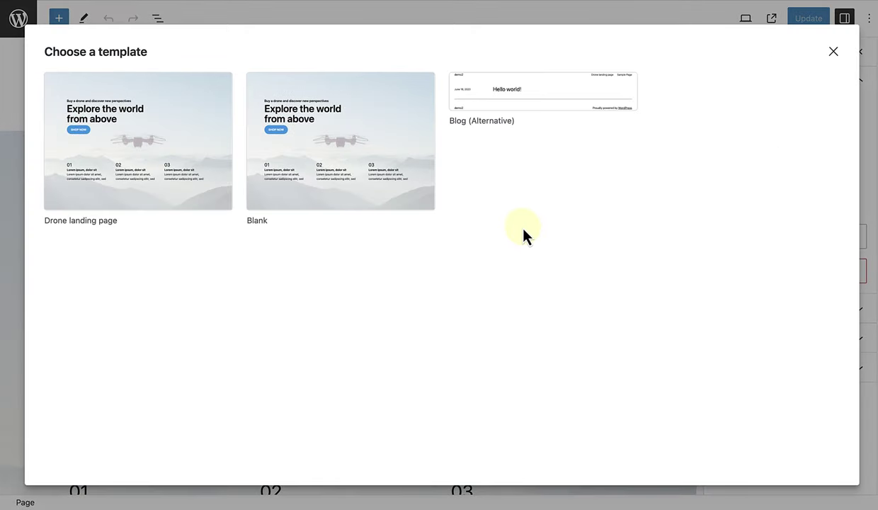
pyautogui.click(135, 171)
# Update the page and preview the live page in a new tab
pyautogui.click(809, 26)
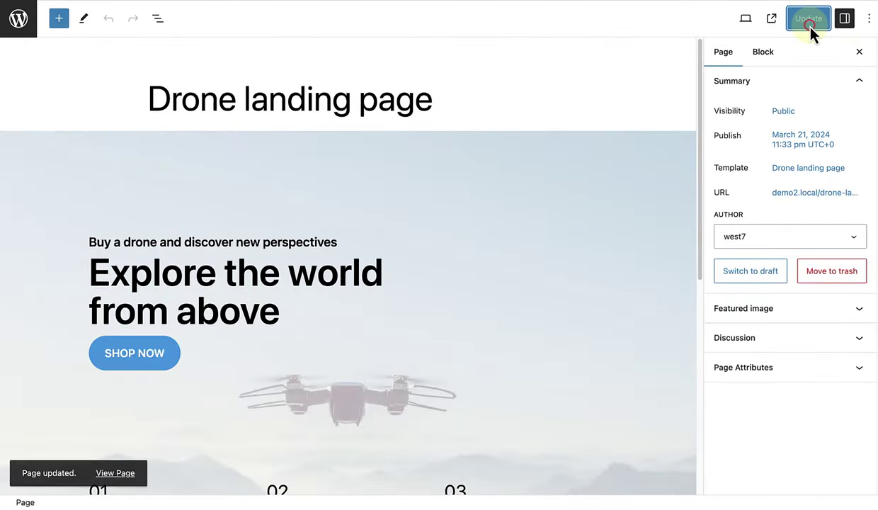
pyautogui.click(747, 23)
pyautogui.click(669, 129)
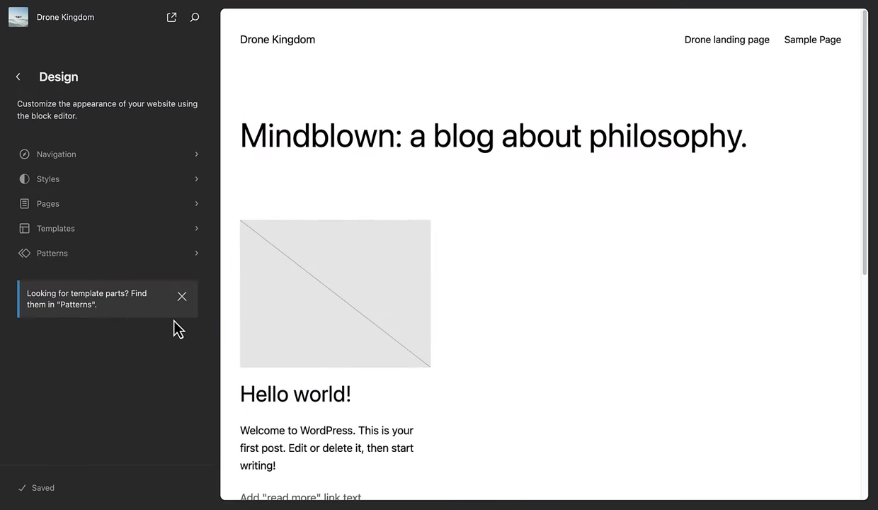
# From the full Templates management table, start adding another new template
pyautogui.click(88, 230)
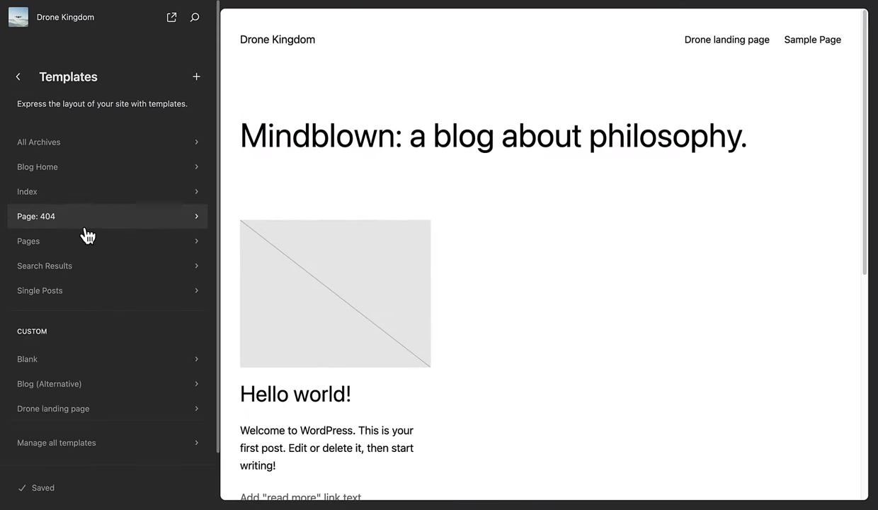
pyautogui.click(51, 441)
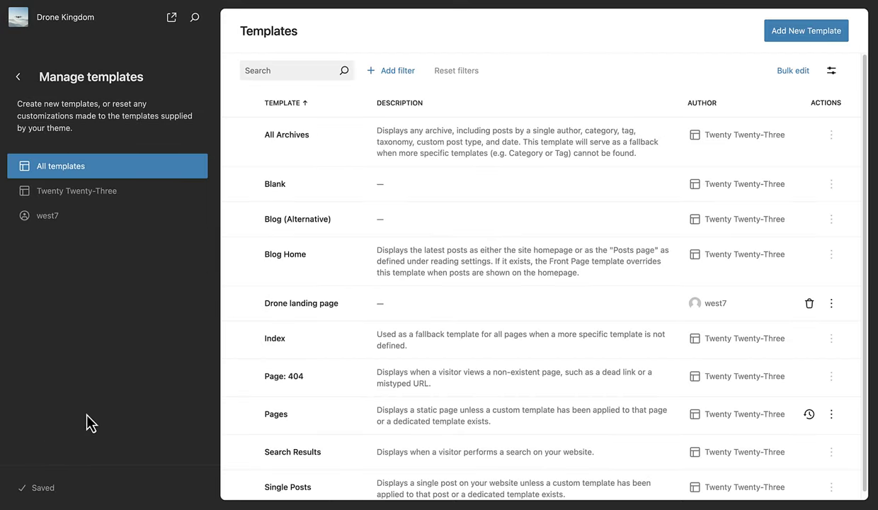
pyautogui.click(802, 43)
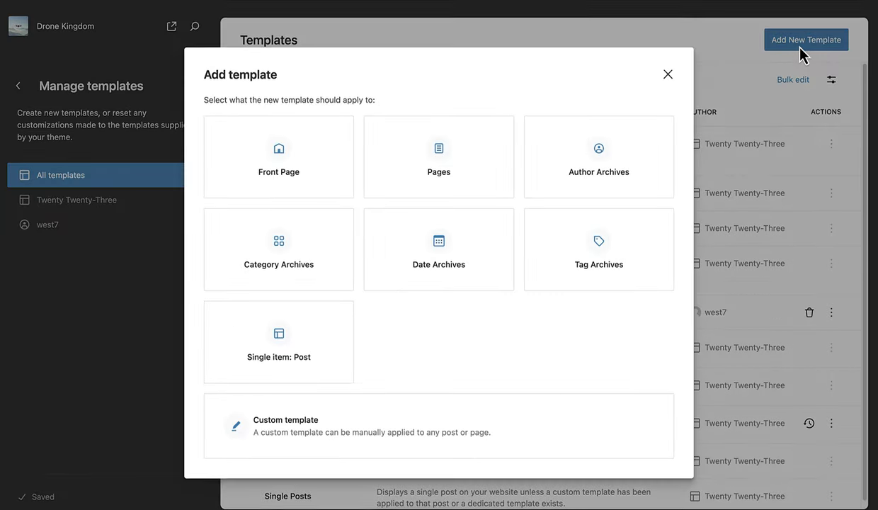